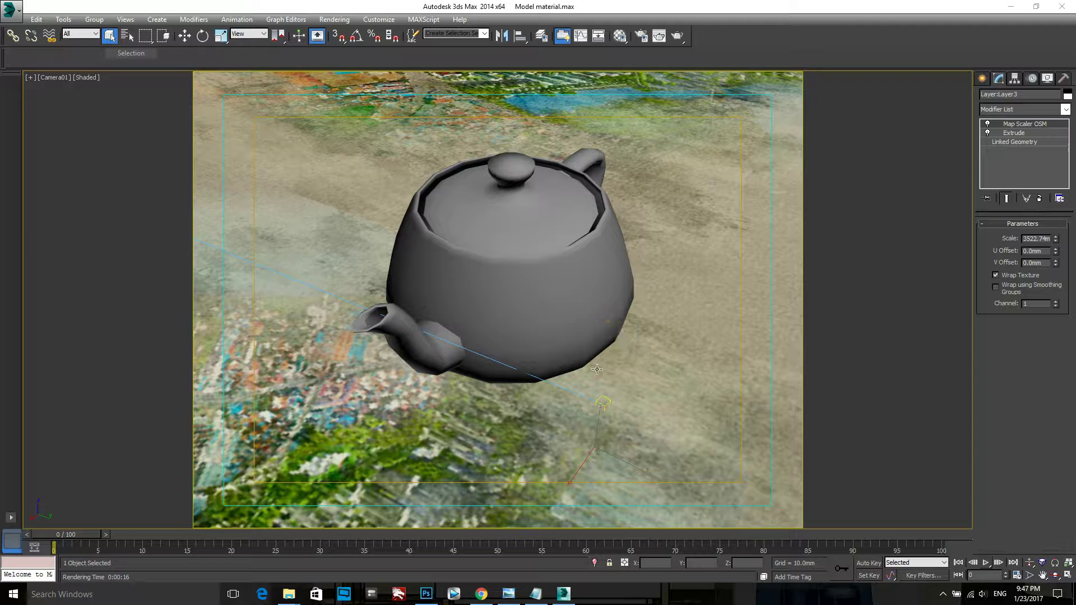
Step: Read the metal material notes in Notepad, highlighting the black Diffuse color (0,0,0) line
click(536, 594)
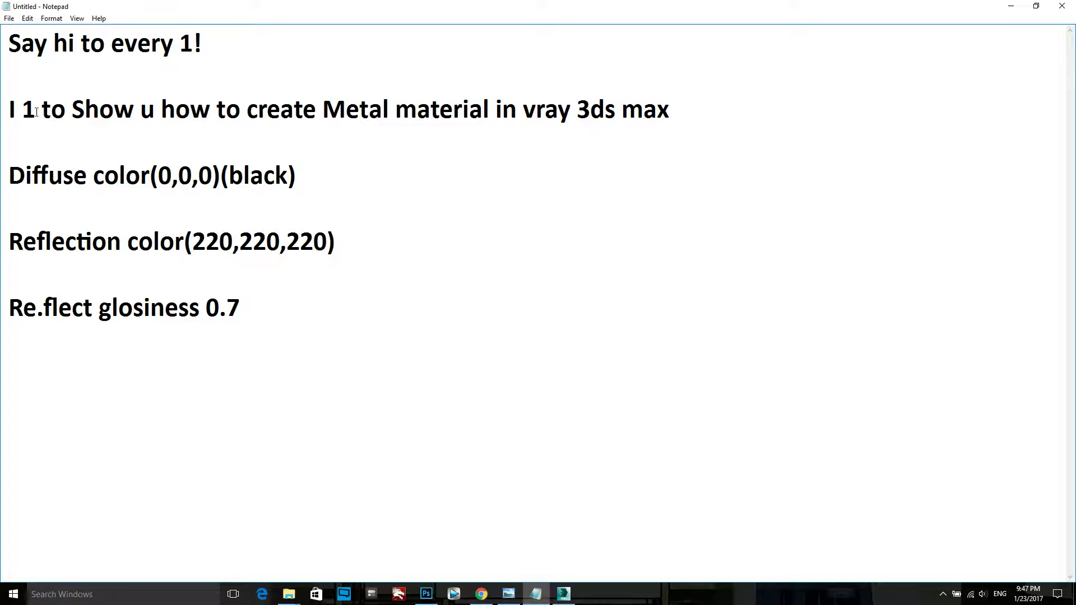
drag(10, 44, 209, 38)
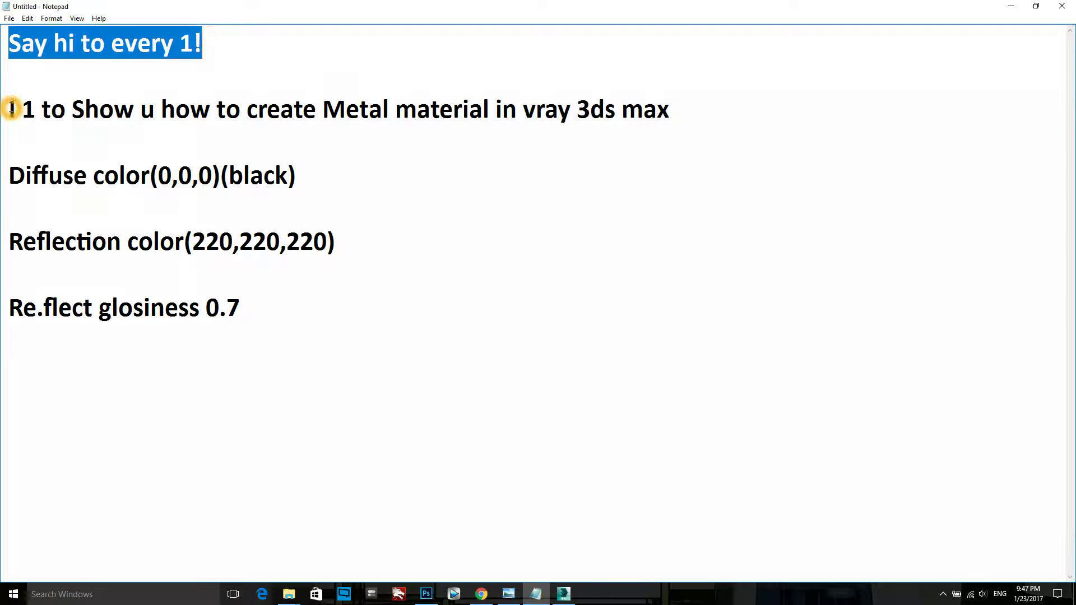
drag(9, 108, 94, 108)
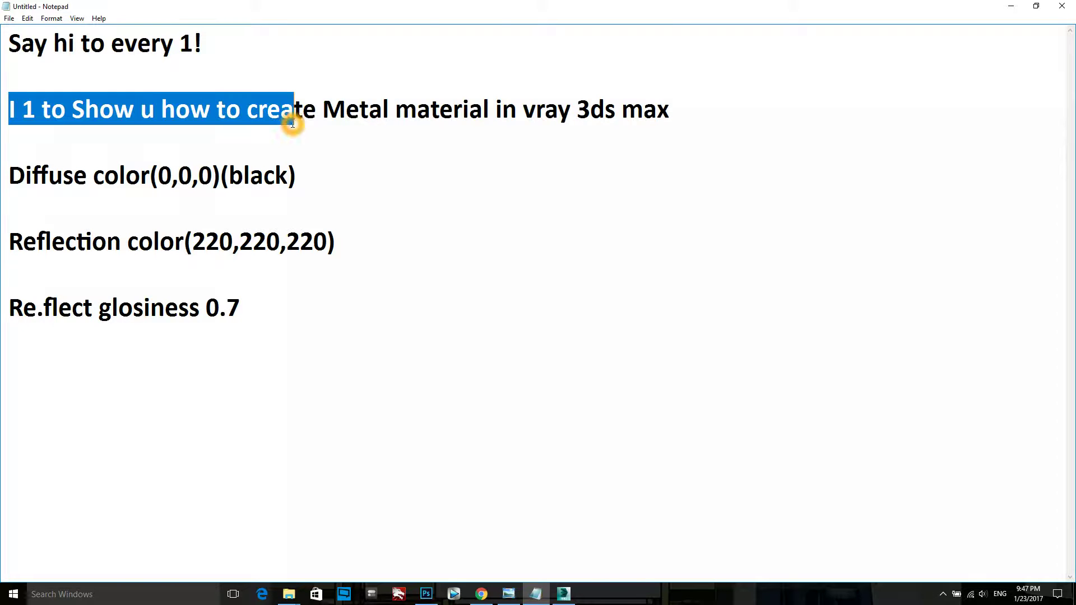
drag(94, 108, 483, 130)
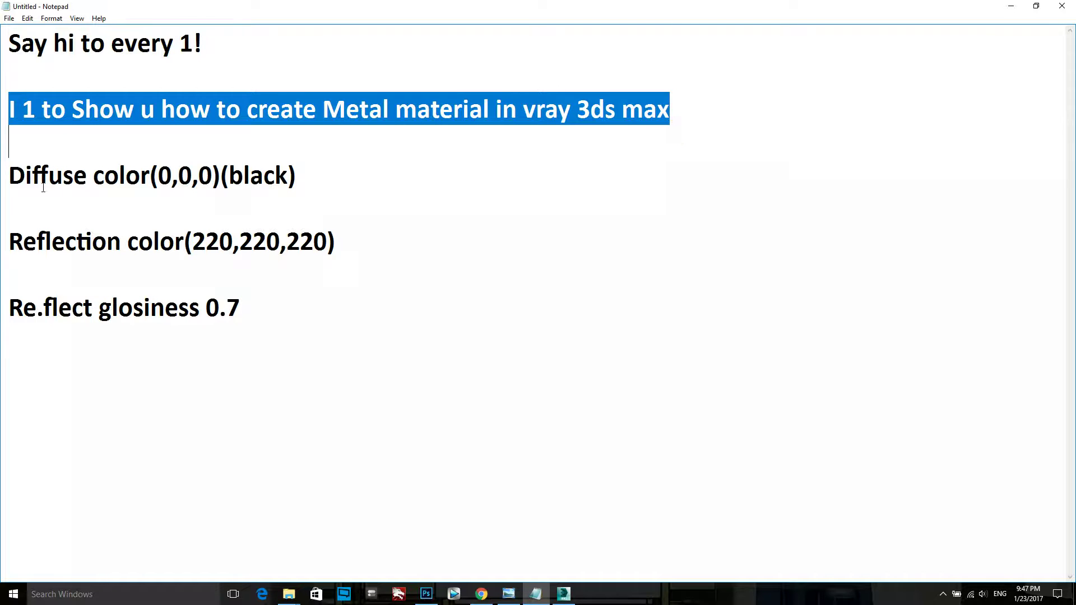
drag(13, 178, 168, 177)
click(242, 154)
drag(242, 154, 300, 175)
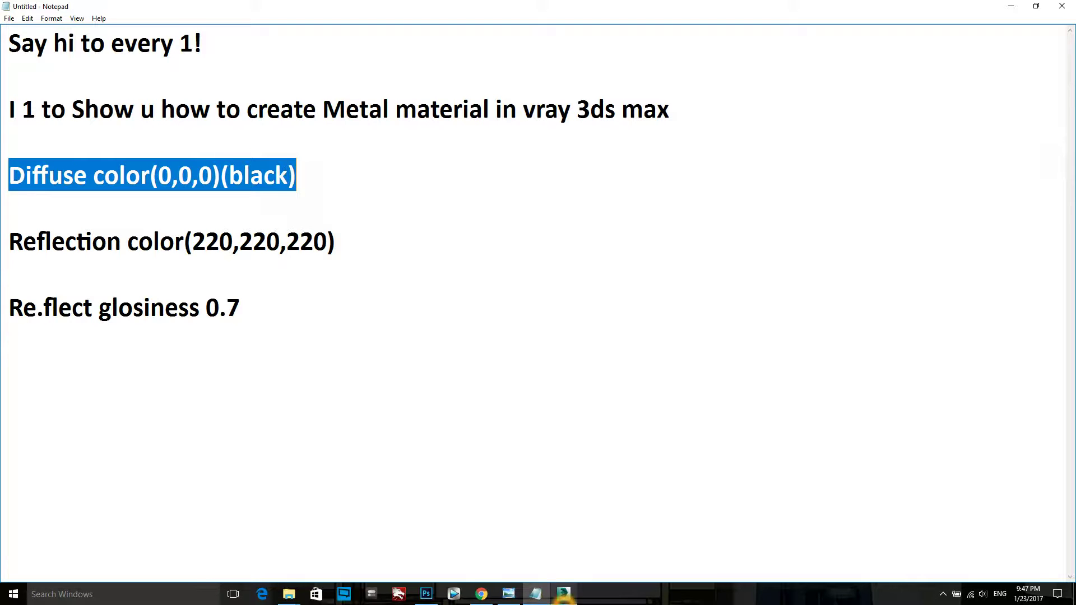
click(562, 594)
Step: Make Material Editor slot 23 a VRayMtl and name it 'metal'
click(619, 35)
click(295, 185)
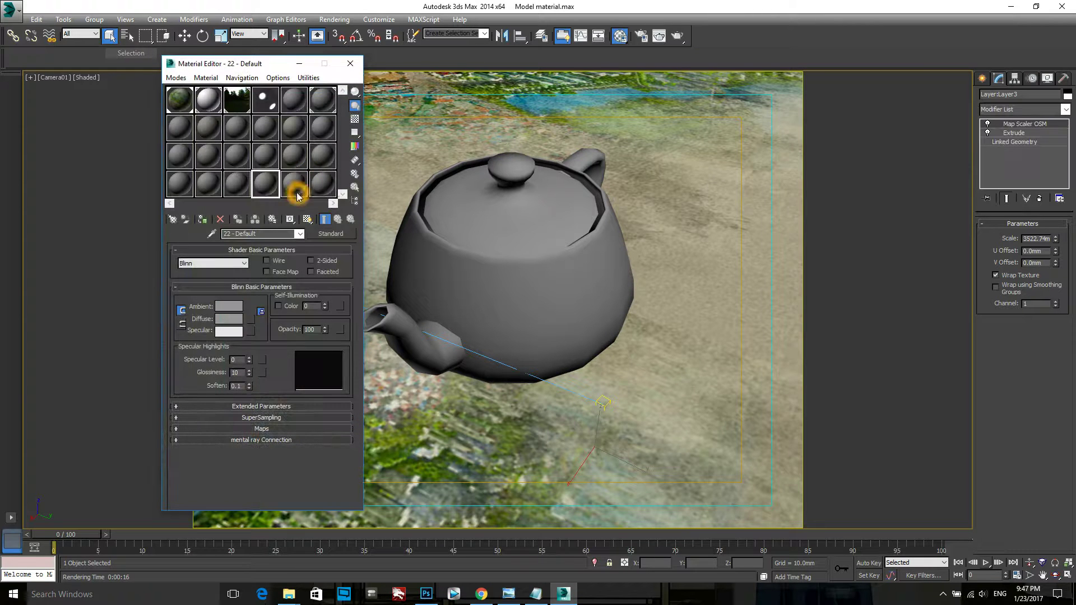
click(295, 187)
click(321, 223)
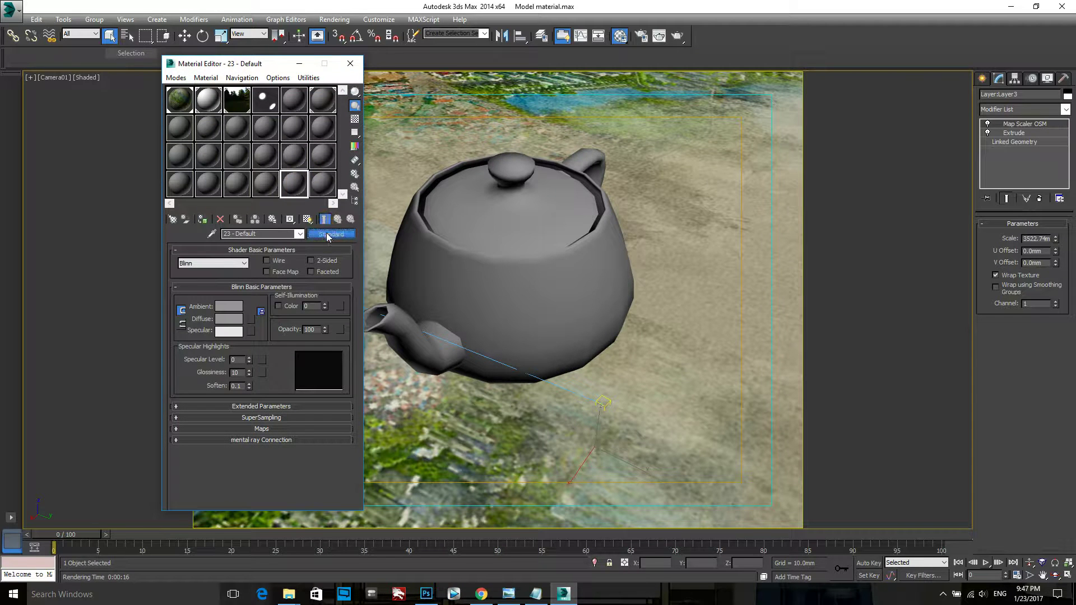
click(476, 440)
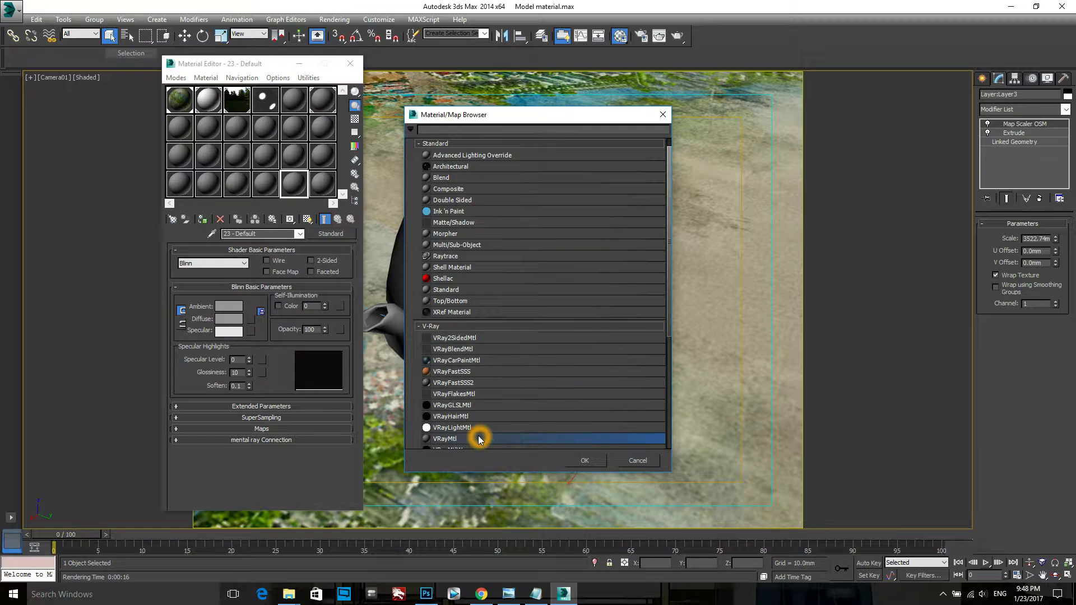
click(588, 462)
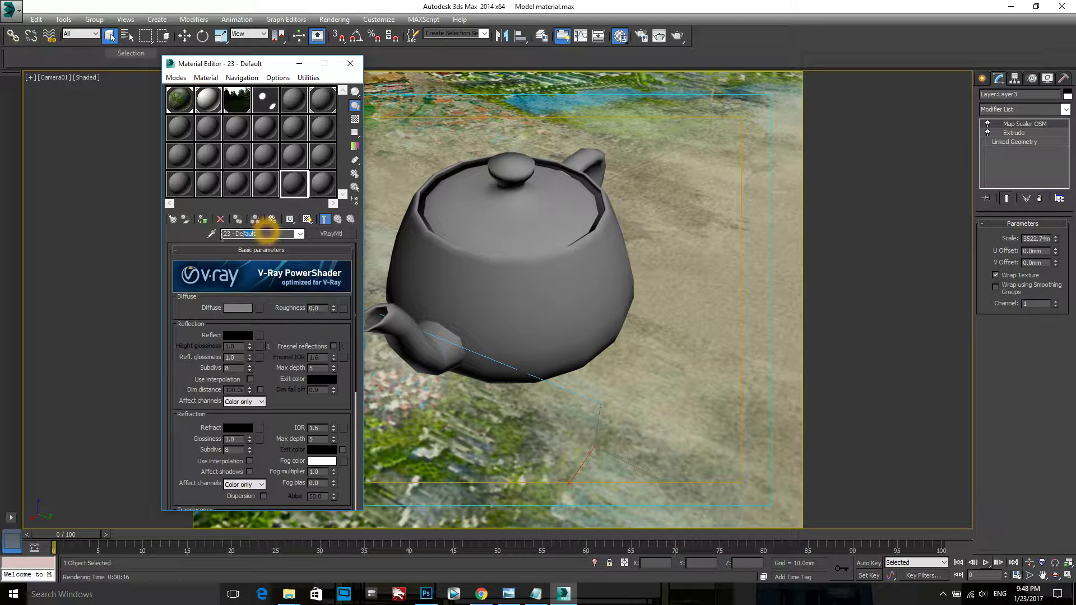
click(235, 234)
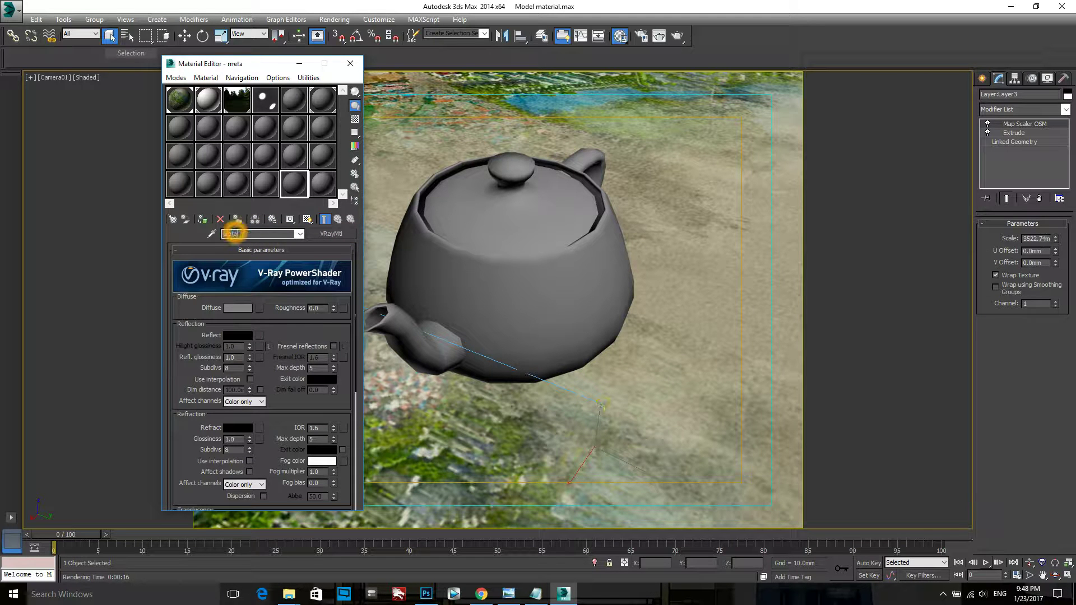
text(metal)
click(237, 308)
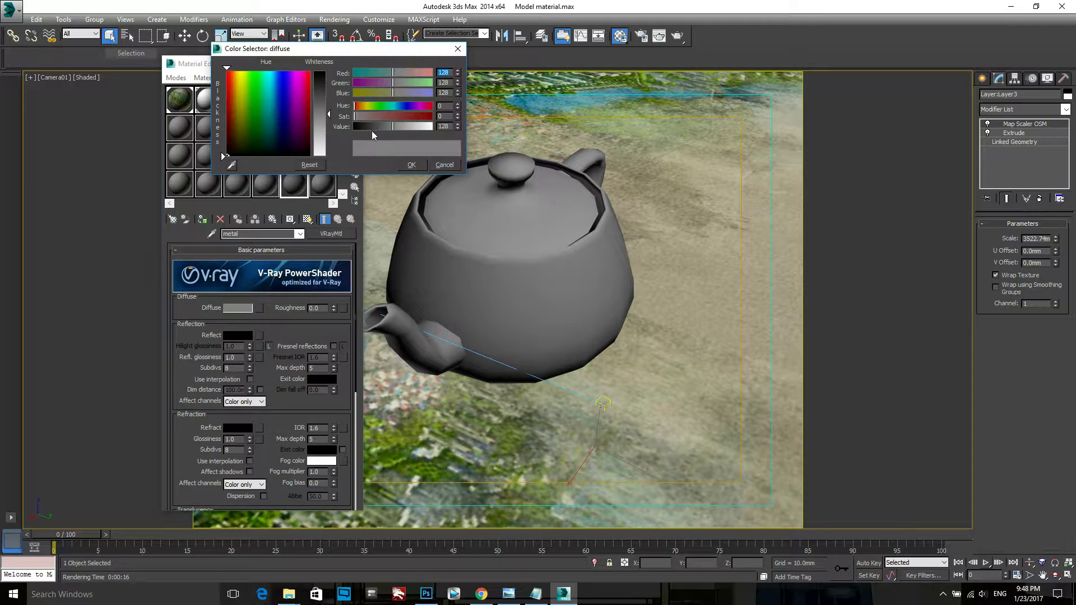
Step: Set the diffuse colour Value to 0 so RGB is 0,0,0, and accept it
click(451, 123)
text(0)
key(Return)
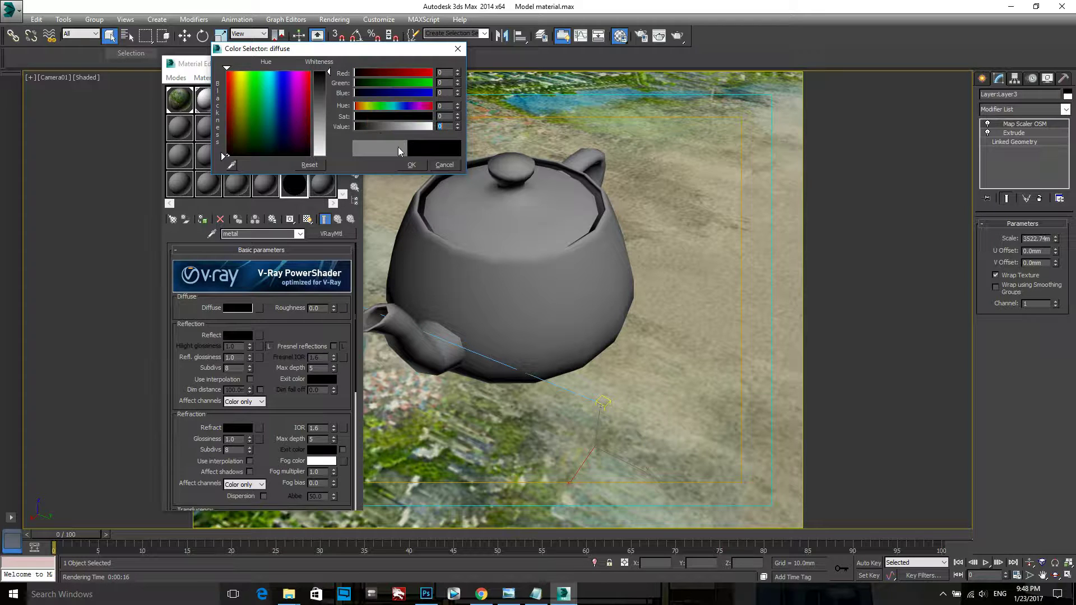
click(410, 163)
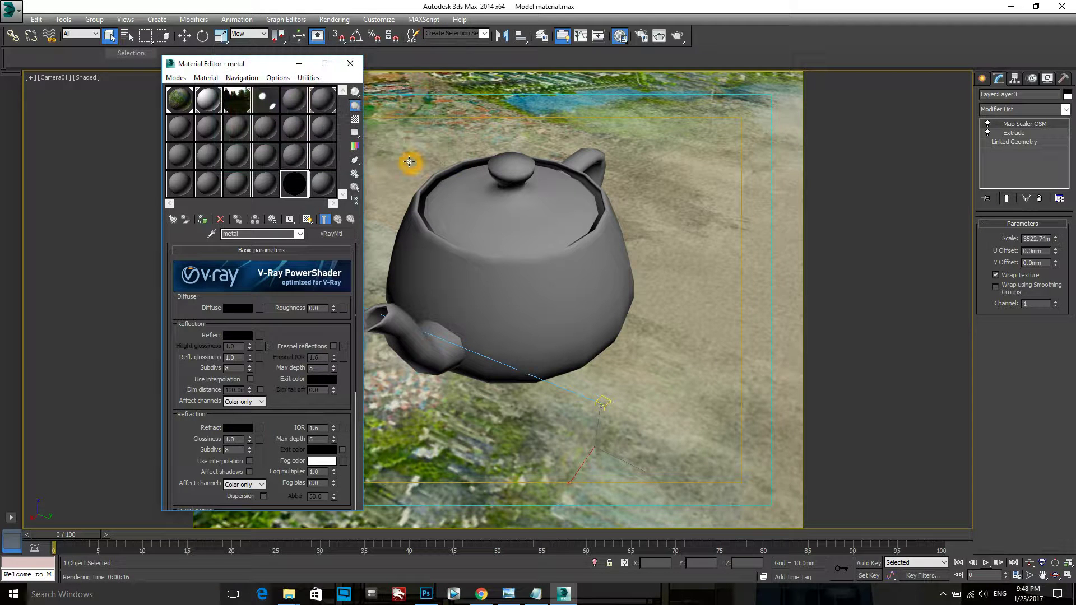
click(535, 594)
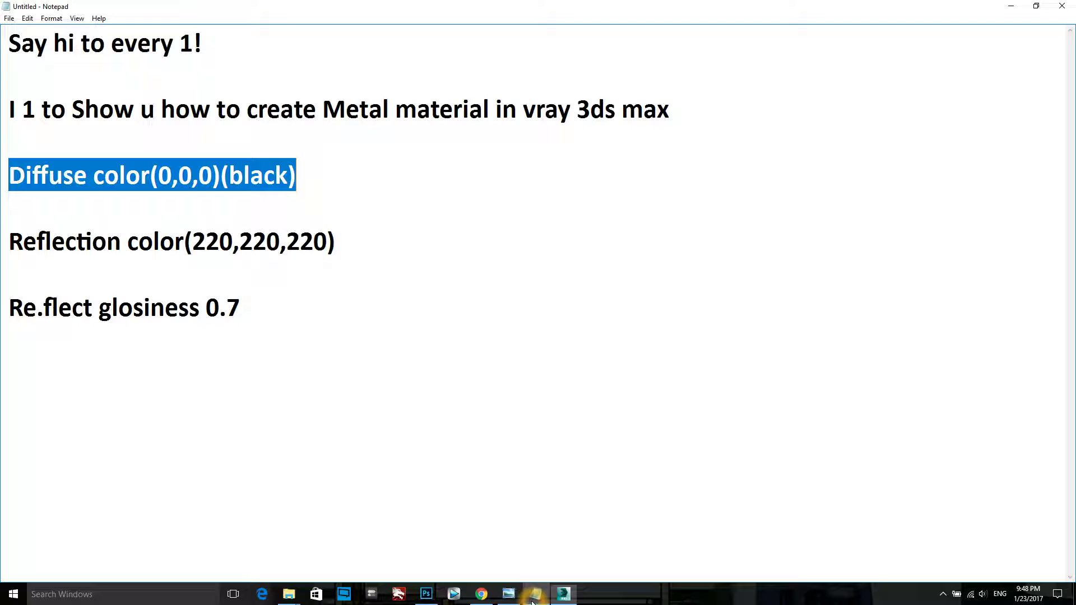
drag(6, 239, 188, 232)
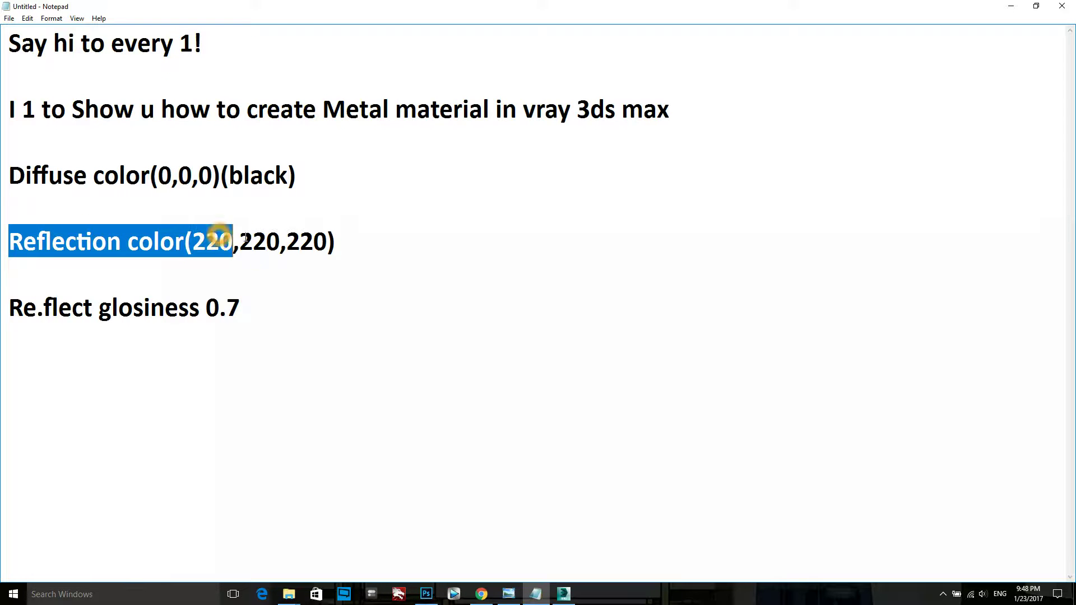
drag(189, 232, 358, 254)
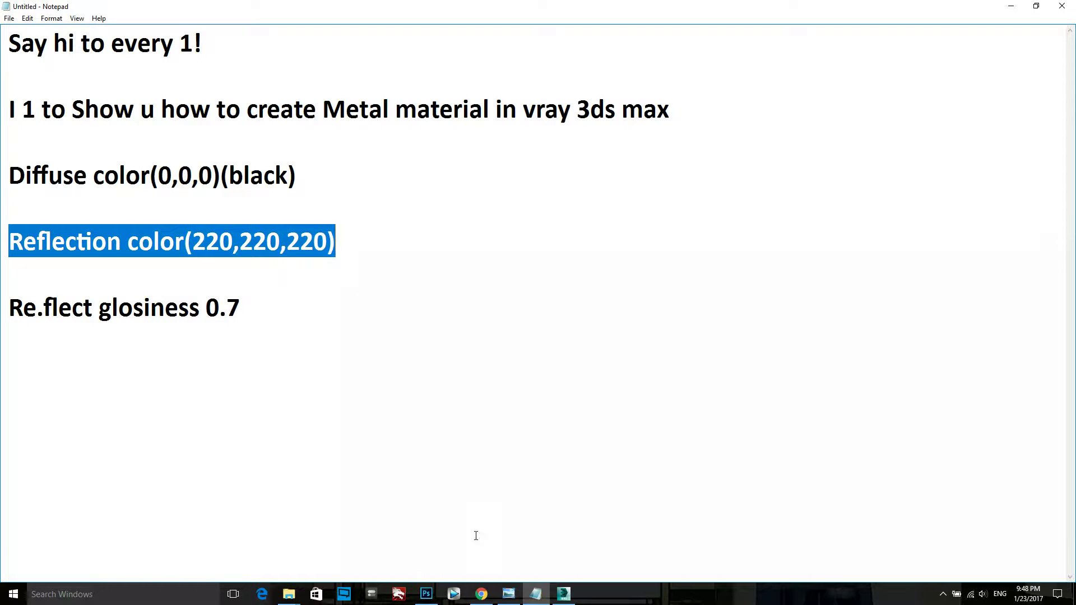
click(564, 595)
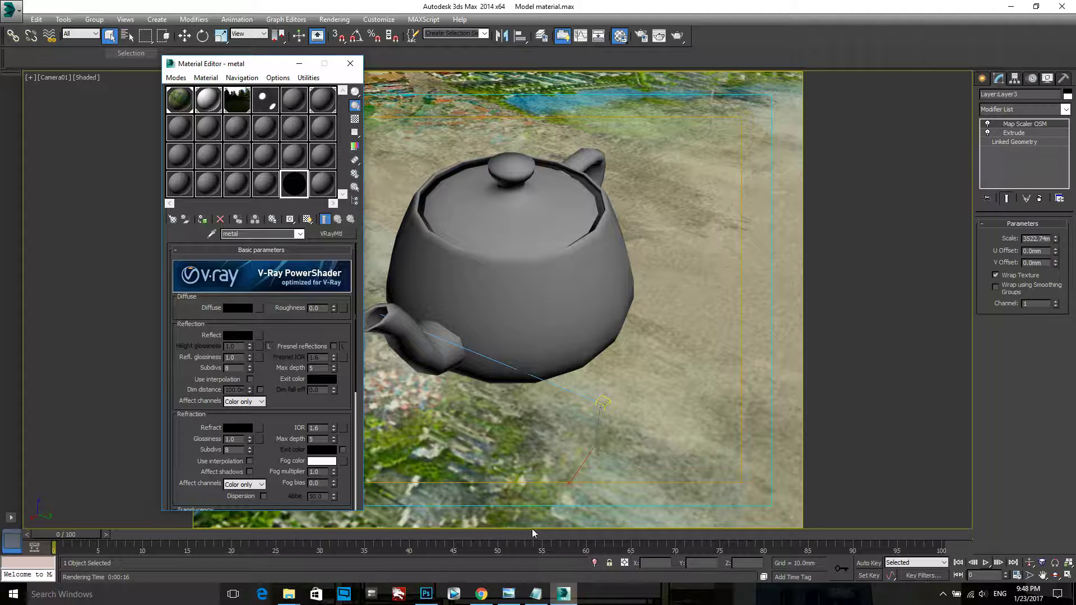
Step: Set the reflection colour to a light grey Value of 220
click(230, 336)
click(443, 126)
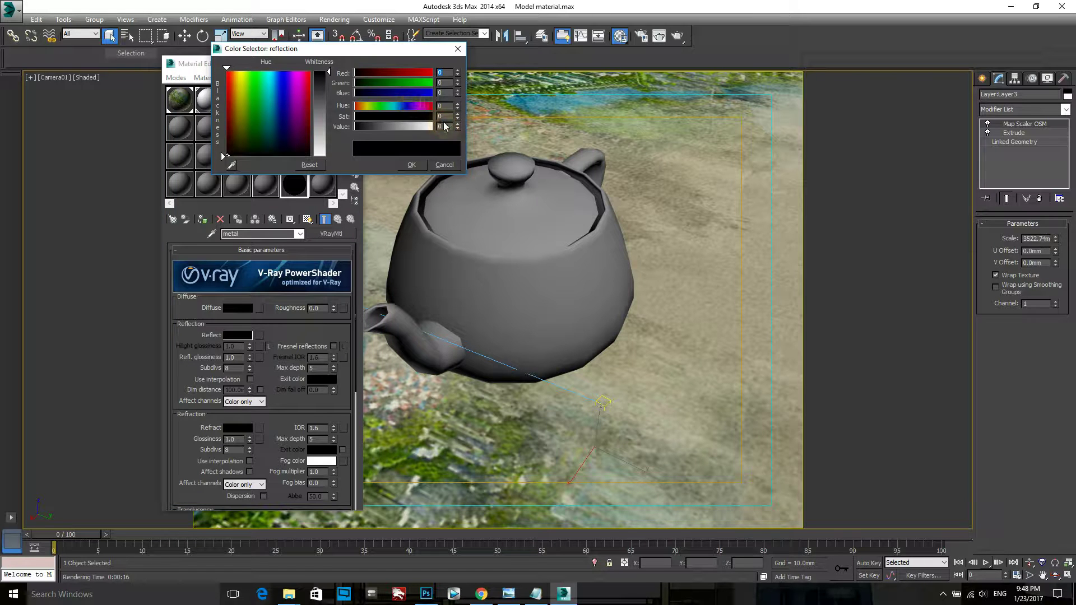
click(417, 144)
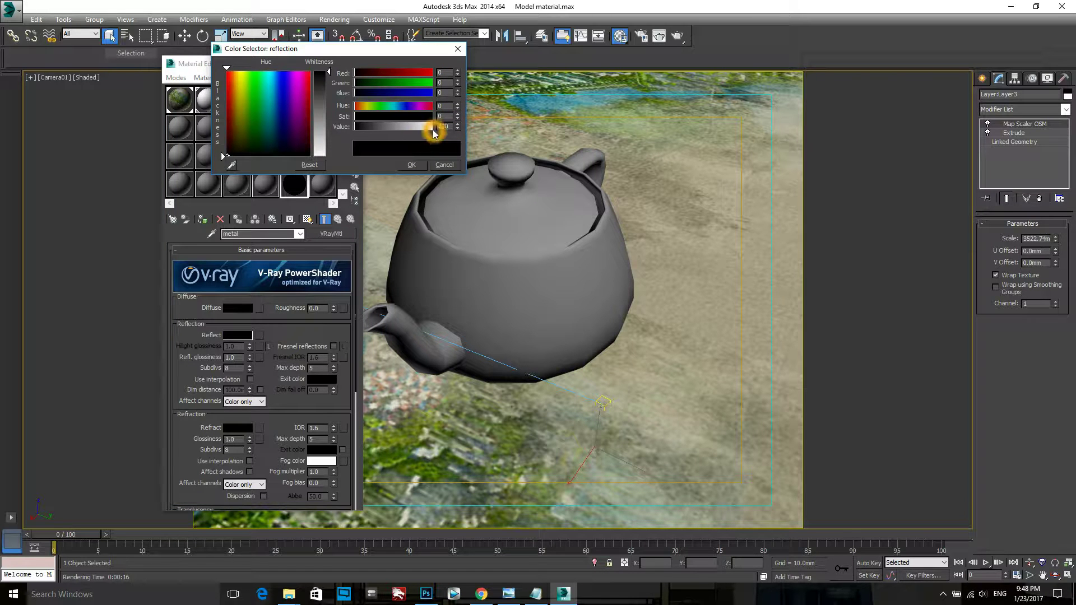
text(0)
key(Return)
drag(457, 84, 443, 93)
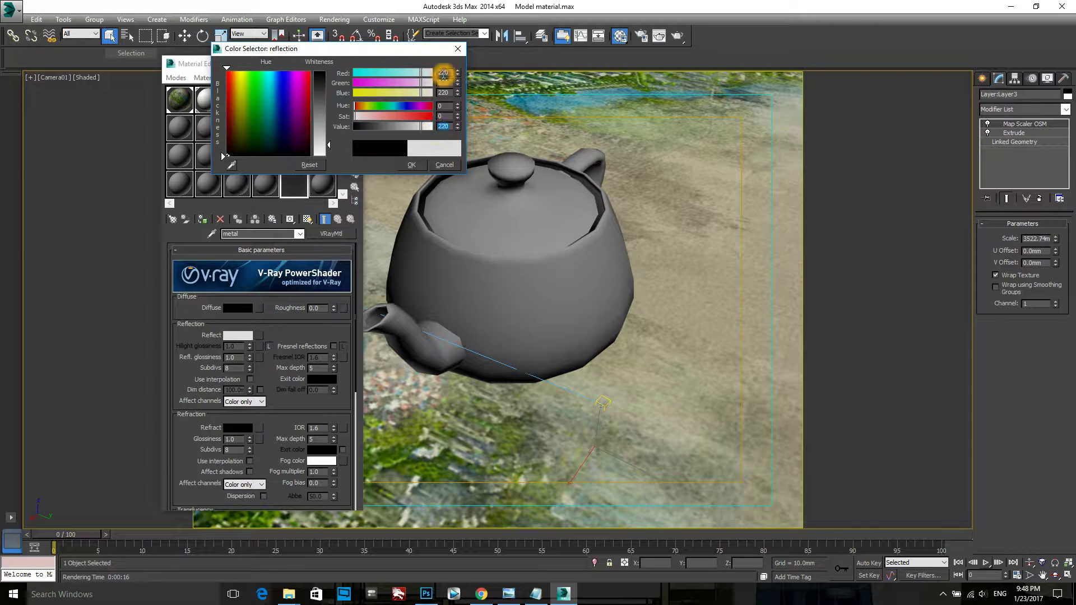
drag(424, 187, 412, 175)
click(410, 166)
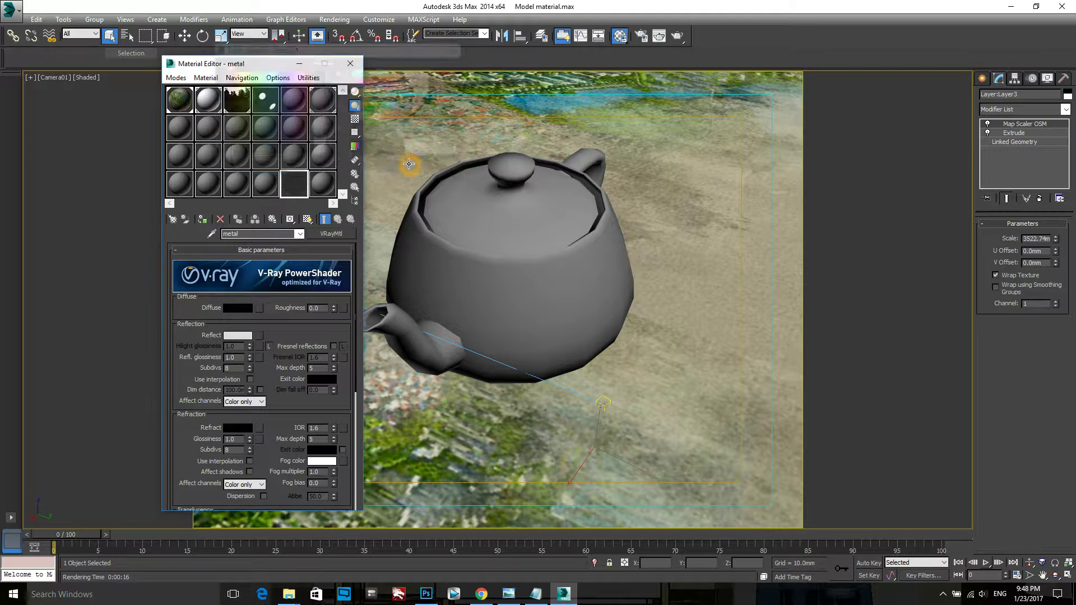
Step: Open the metal sample slot's enlarged preview and check the 0.7 reflection glossiness note
click(300, 183)
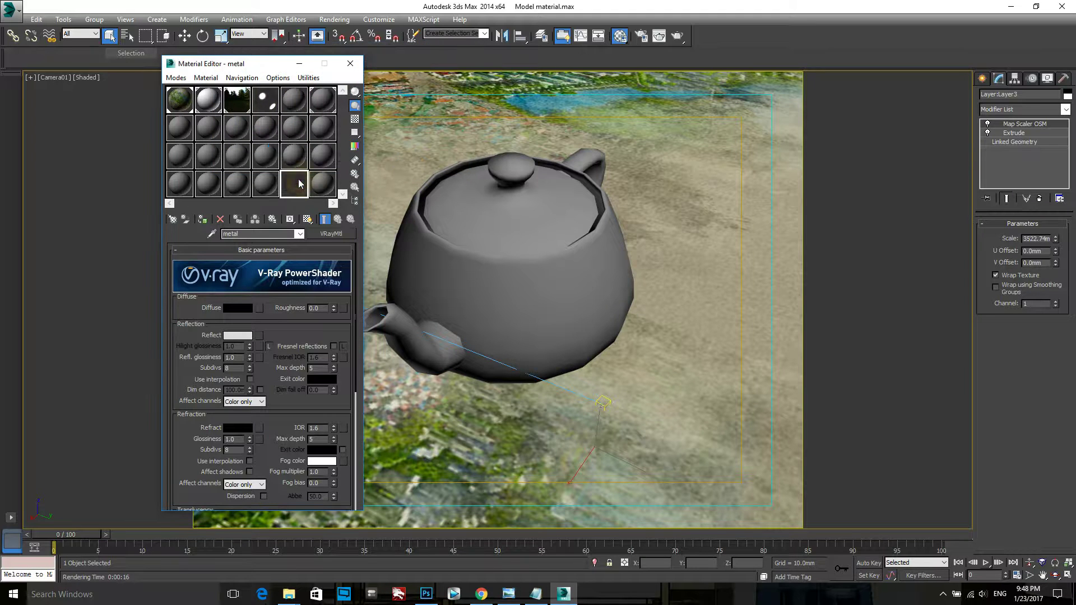
double_click(300, 182)
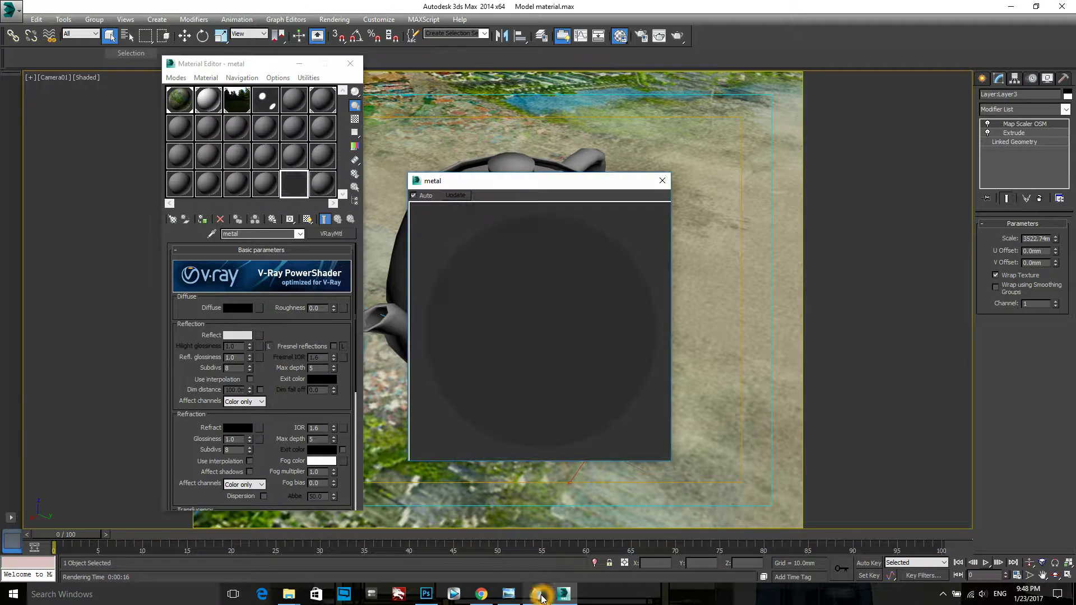
click(536, 593)
drag(13, 310, 242, 310)
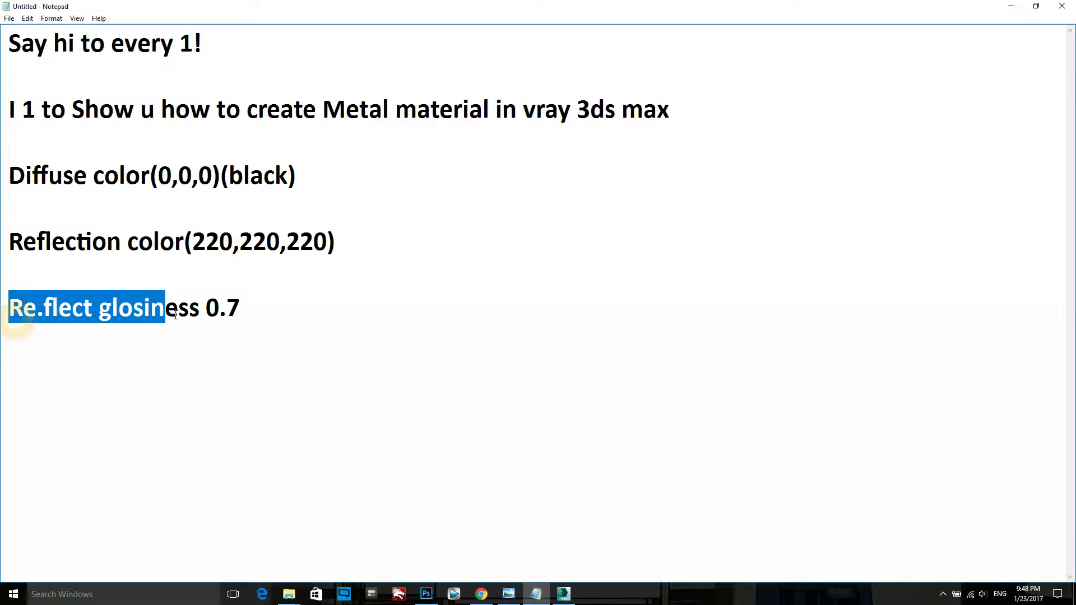
click(564, 593)
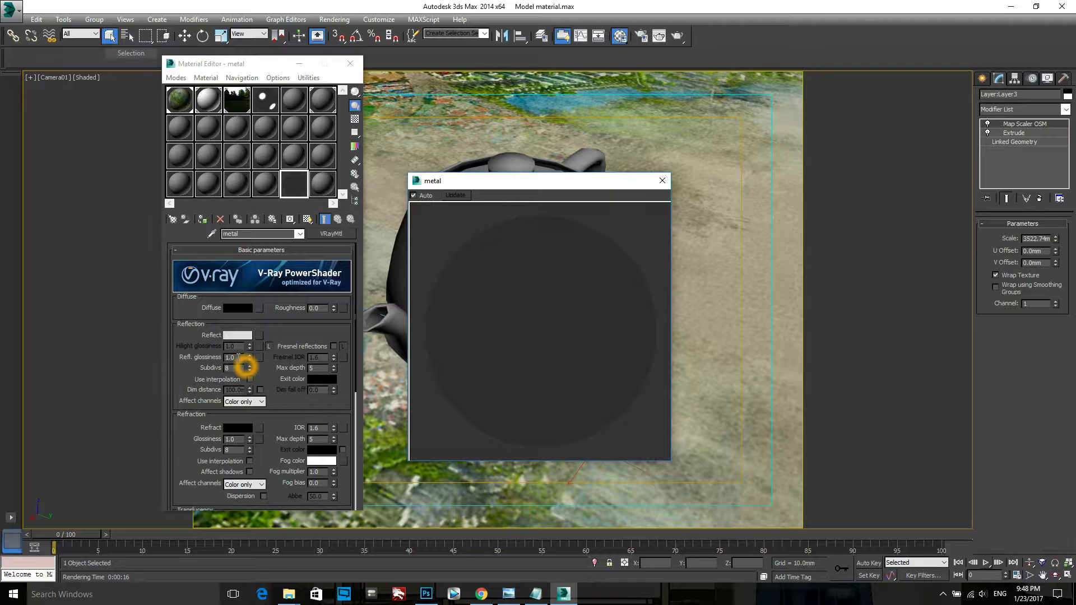
Step: Enter 0.7 as Refl. glossiness and close the magnified sample preview
click(230, 357)
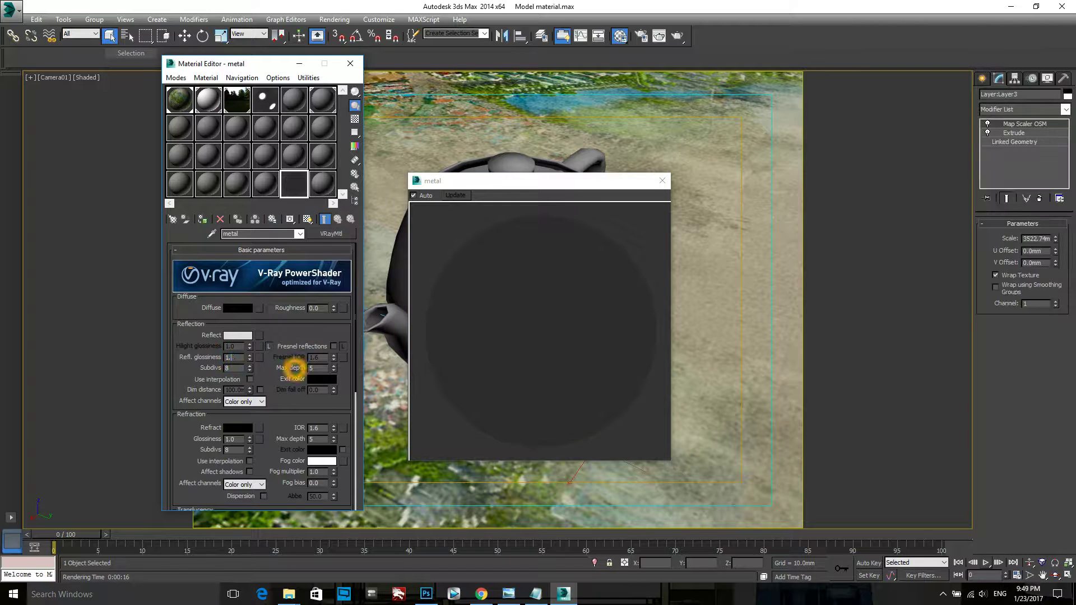
text(7,)
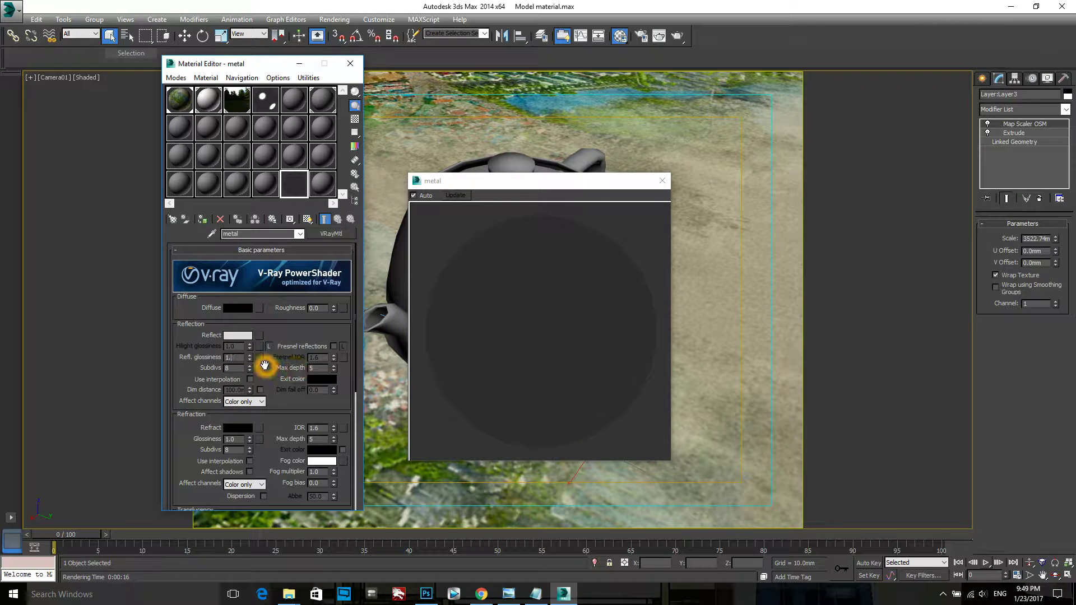
text(,)
key(Return)
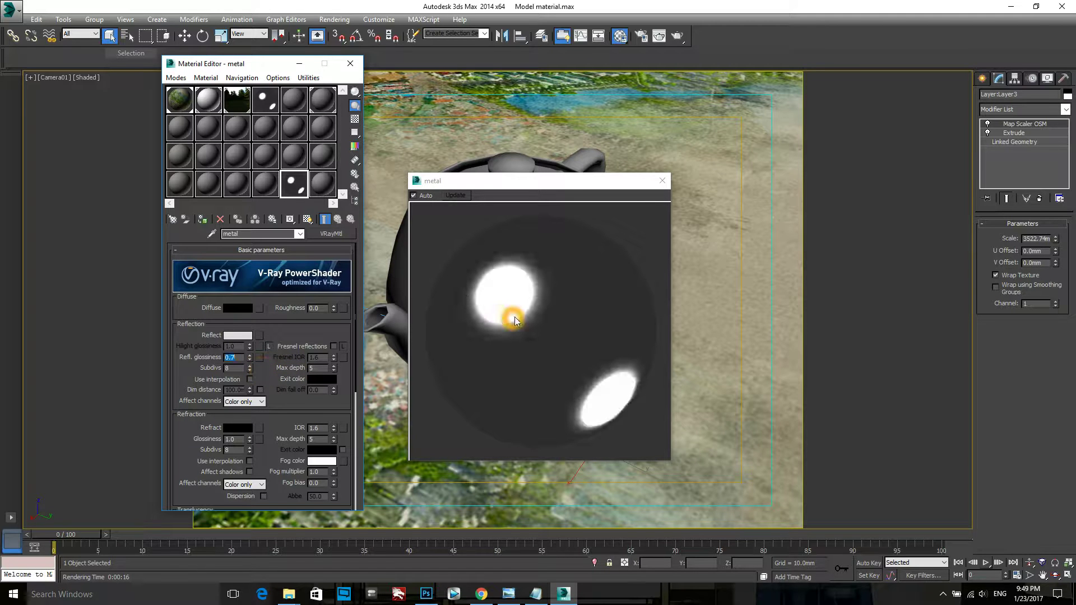
click(662, 180)
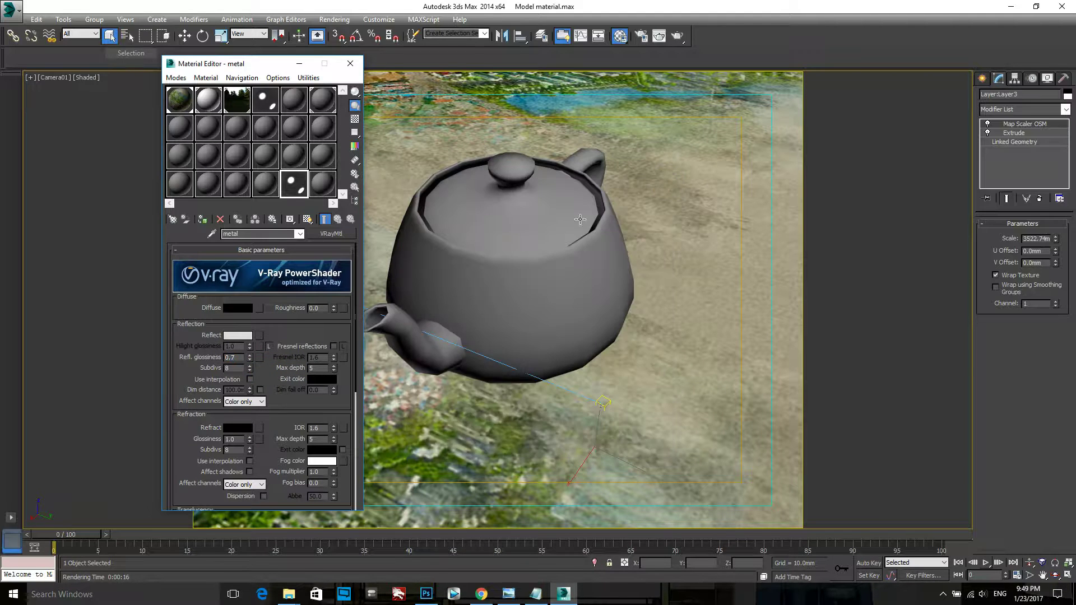
Step: Select the teapot and assign the metal material to it
click(523, 237)
click(212, 220)
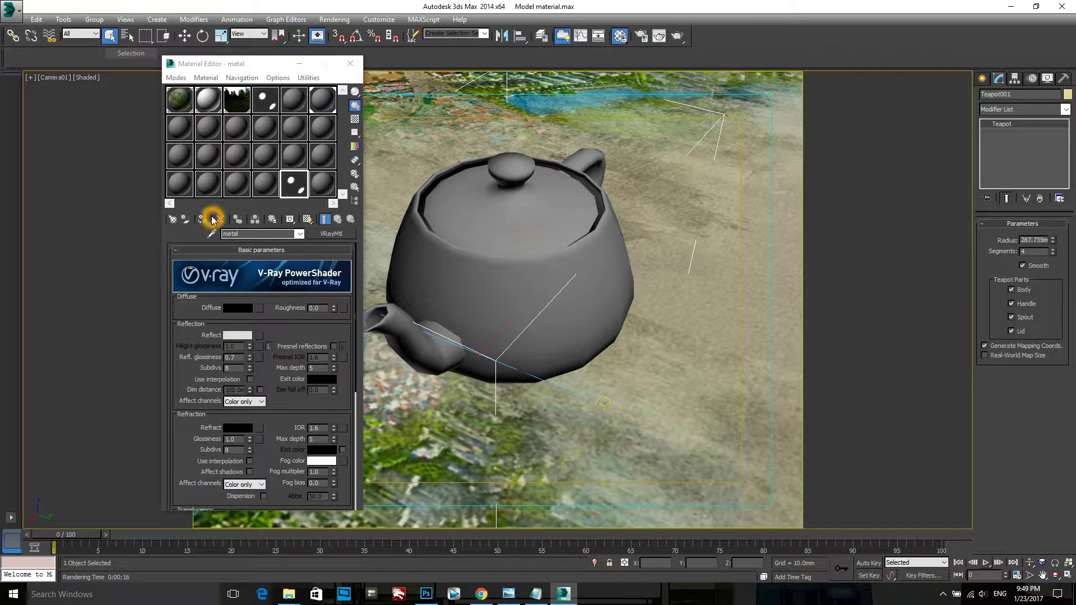
click(210, 220)
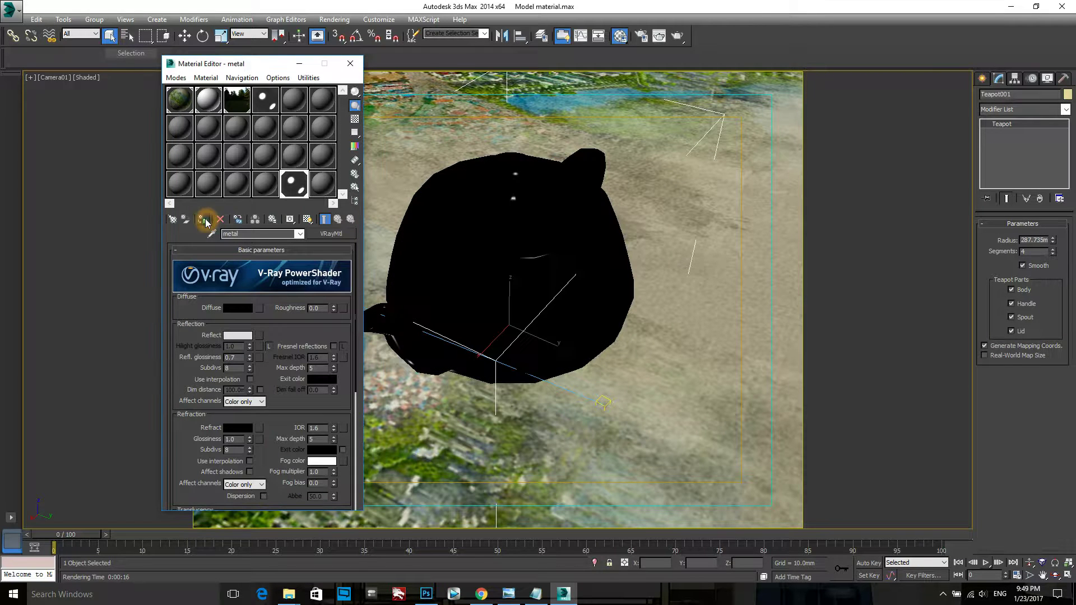
Step: Set Reflection Subdivs to 32 and close the Material Editor
drag(292, 414, 297, 379)
text(32)
click(192, 356)
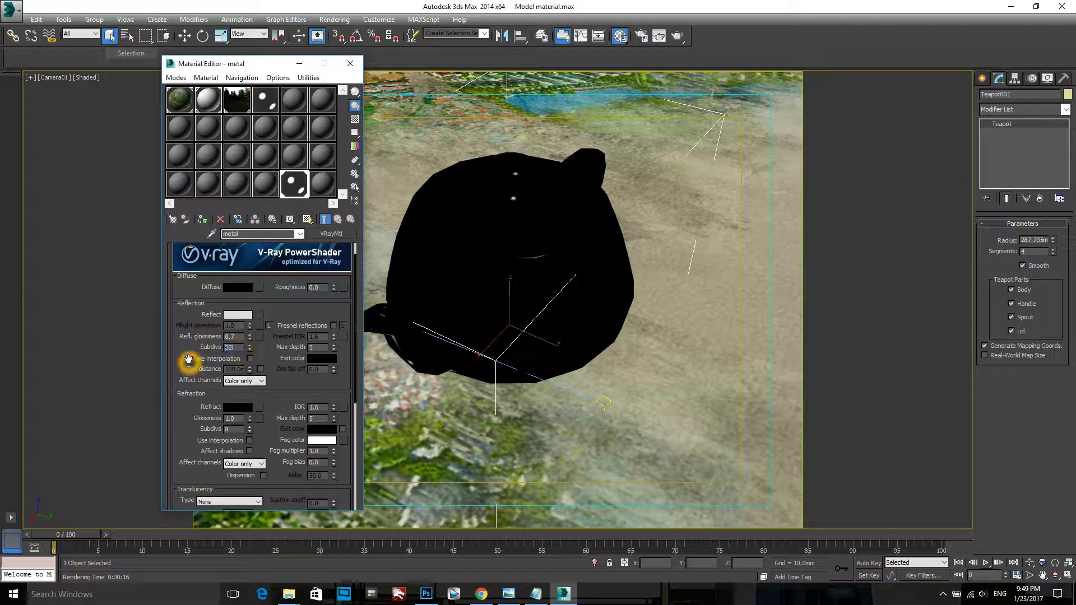
click(819, 354)
click(350, 63)
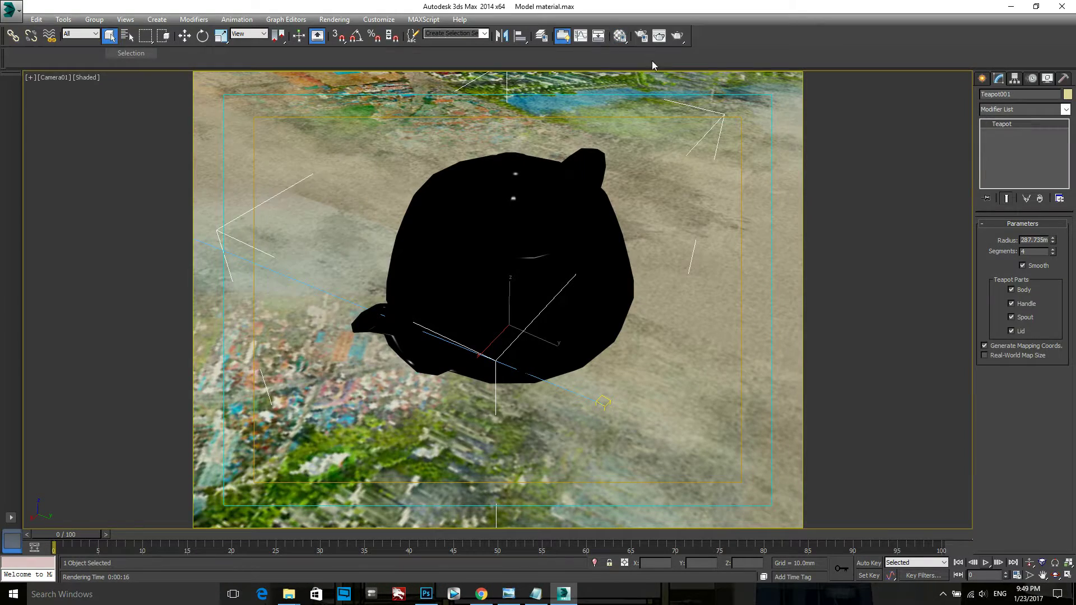
Step: Render the camera view with V-Ray, moving the render frame window aside
click(675, 38)
click(352, 320)
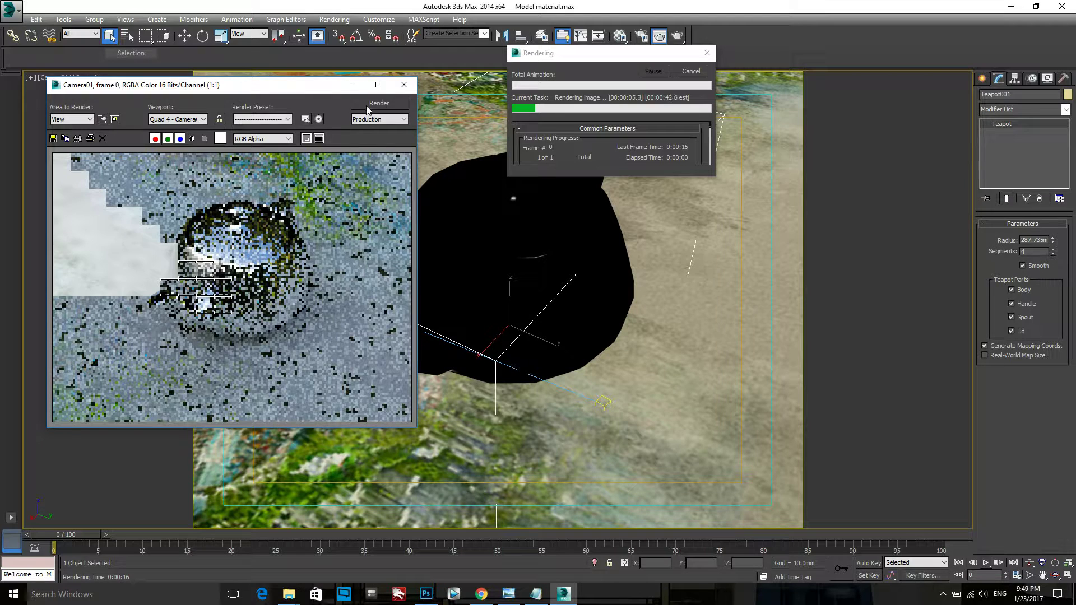
mouse_move(306, 81)
mouse_down()
mouse_move(512, 128)
mouse_move(495, 118)
mouse_up()
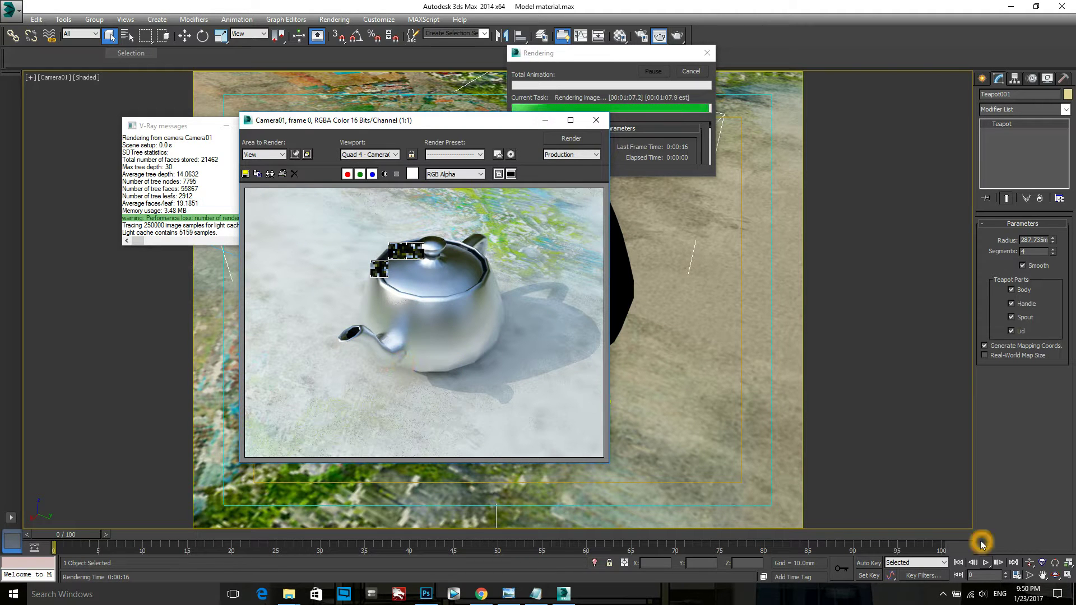
click(942, 594)
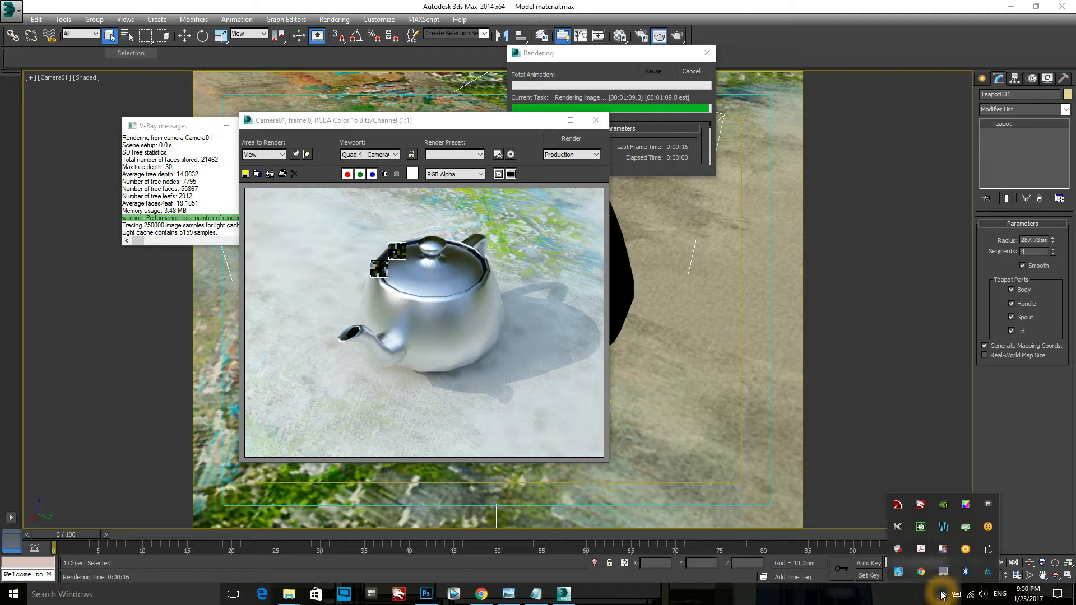
right_click(944, 554)
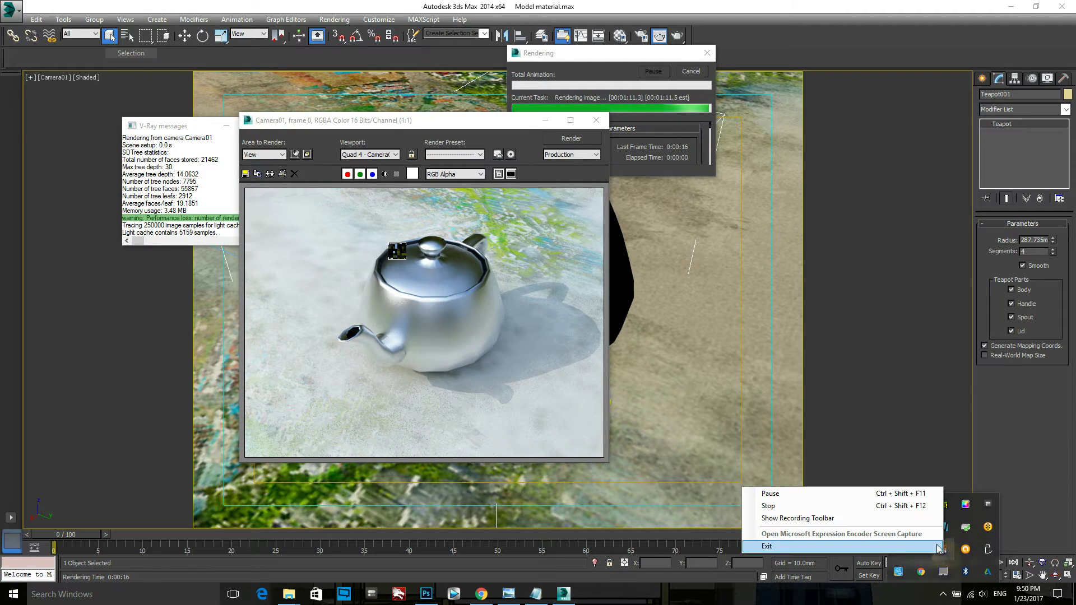